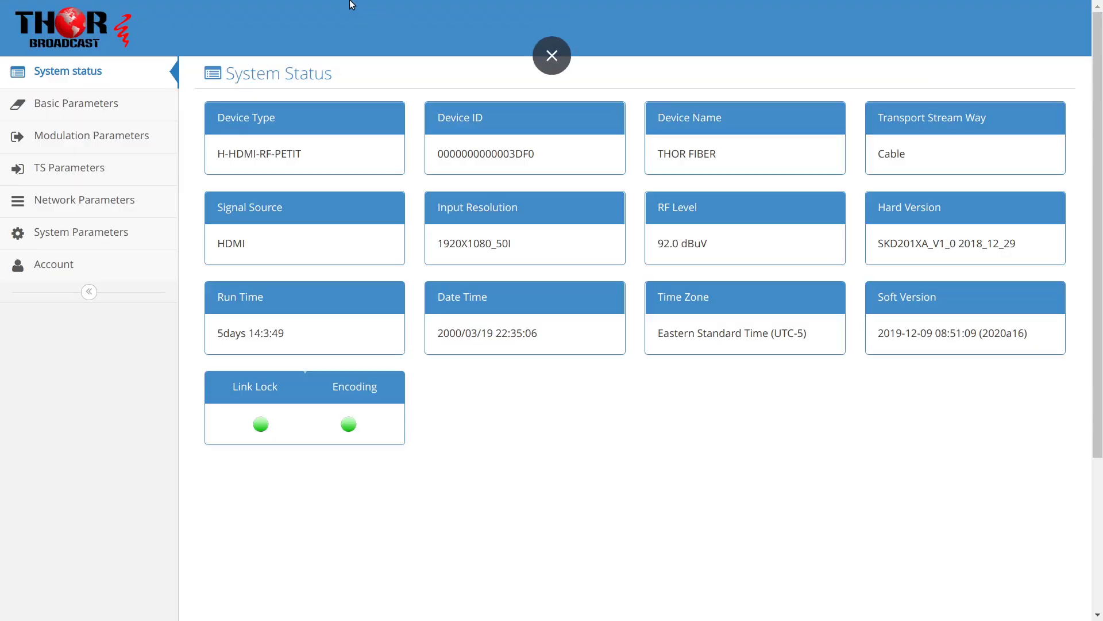
- Examine the encoder's system status and basic parameters
key("F11")
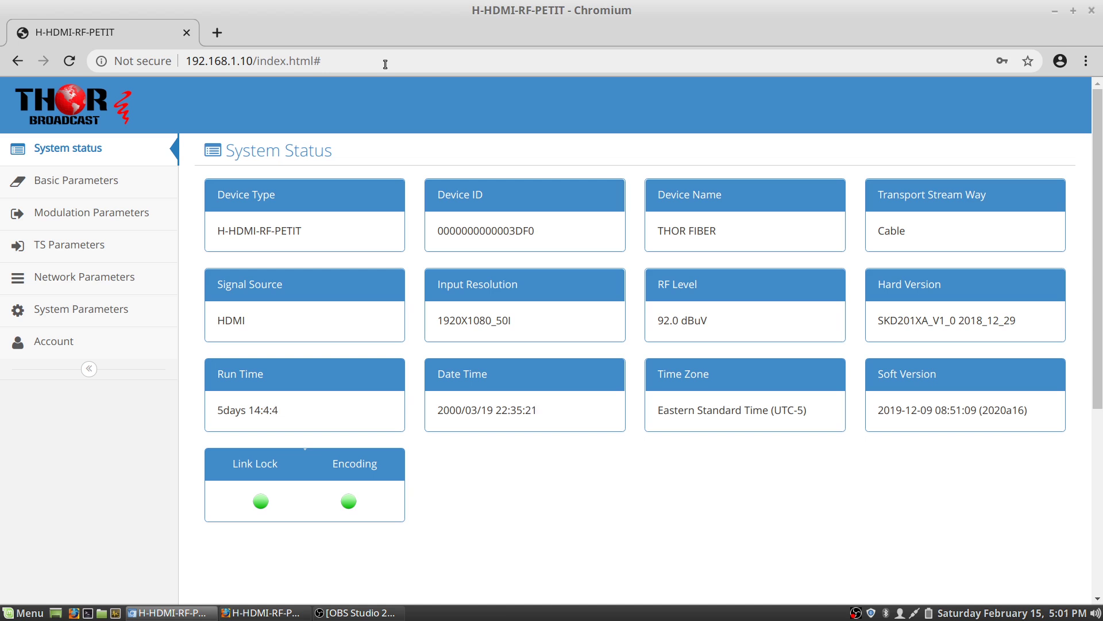
key("F11")
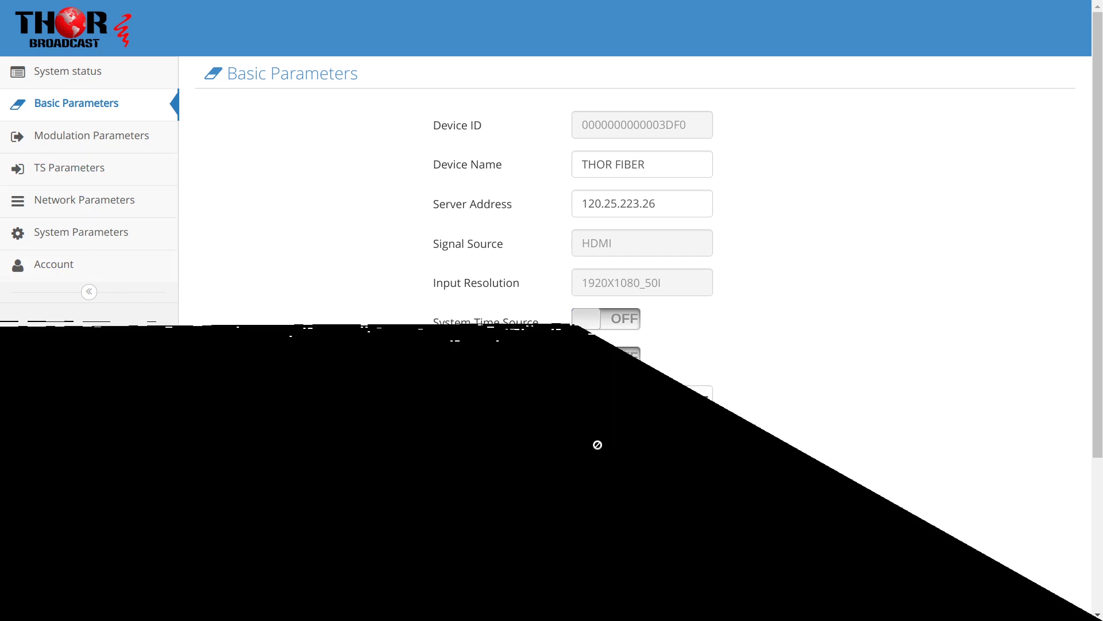
scroll(337, 375, "down", 3)
scroll(338, 375, "up", 3)
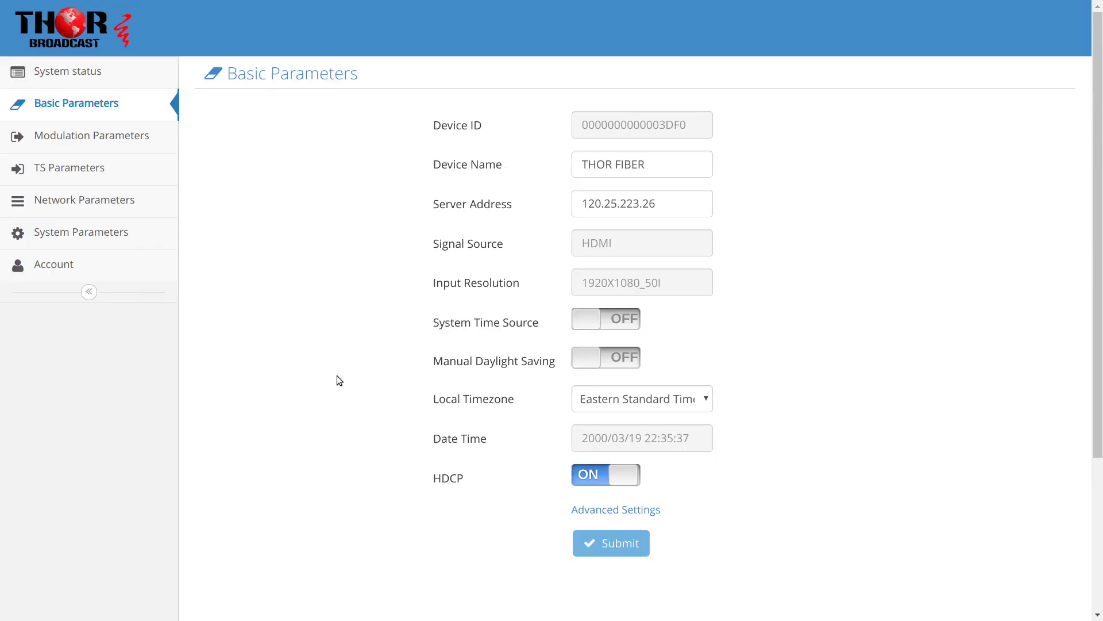
- Examine the modulation parameters and the available options for Audio Encoder, Transport Stream Way and Cable Plan
left_click(117, 129)
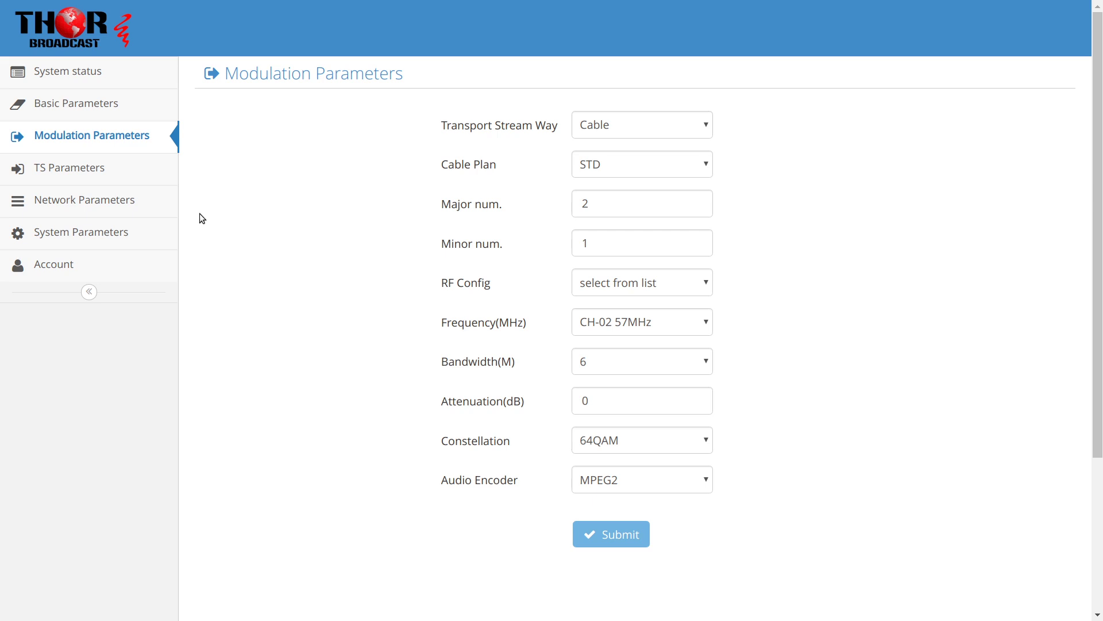
left_click(643, 480)
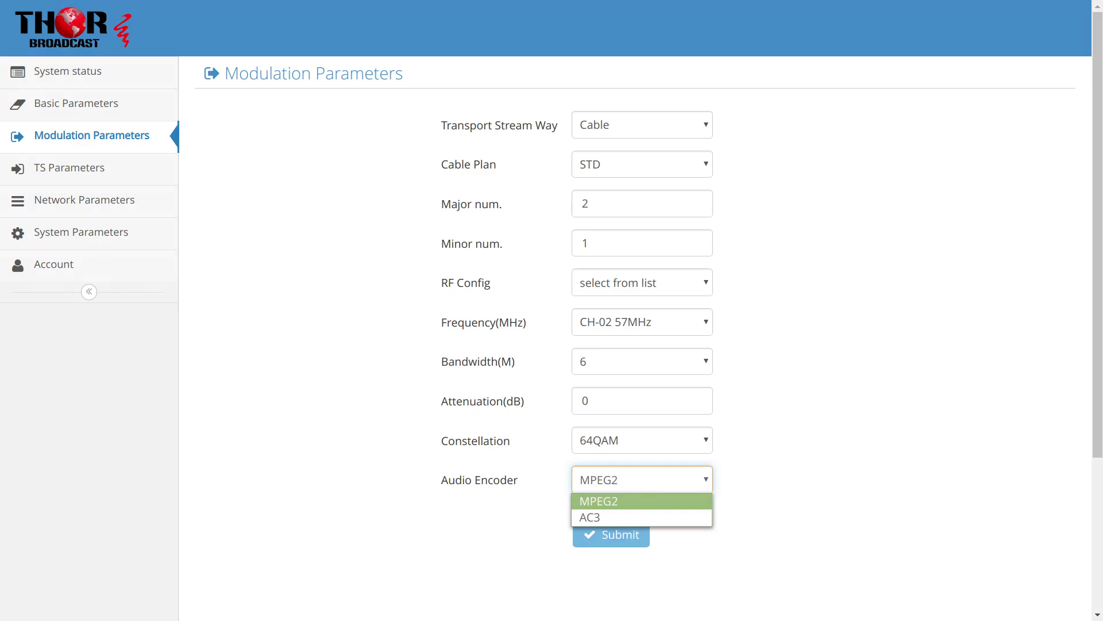
left_click(634, 492)
left_click(690, 130)
left_click(687, 122)
left_click(686, 122)
left_click(686, 122)
left_click(678, 165)
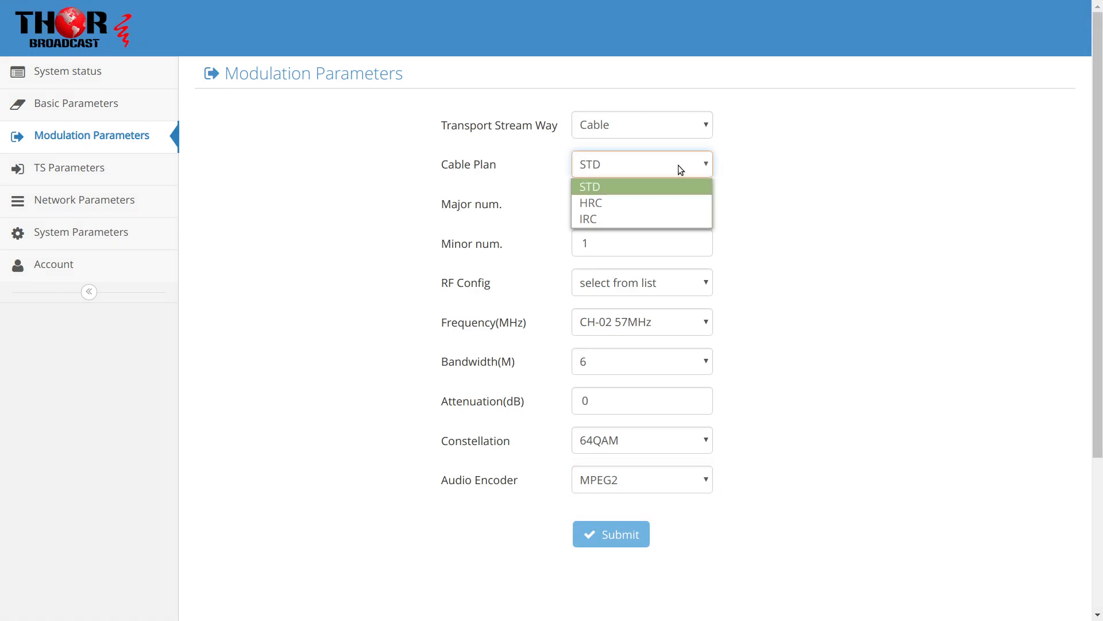
left_click(678, 164)
left_click(662, 480)
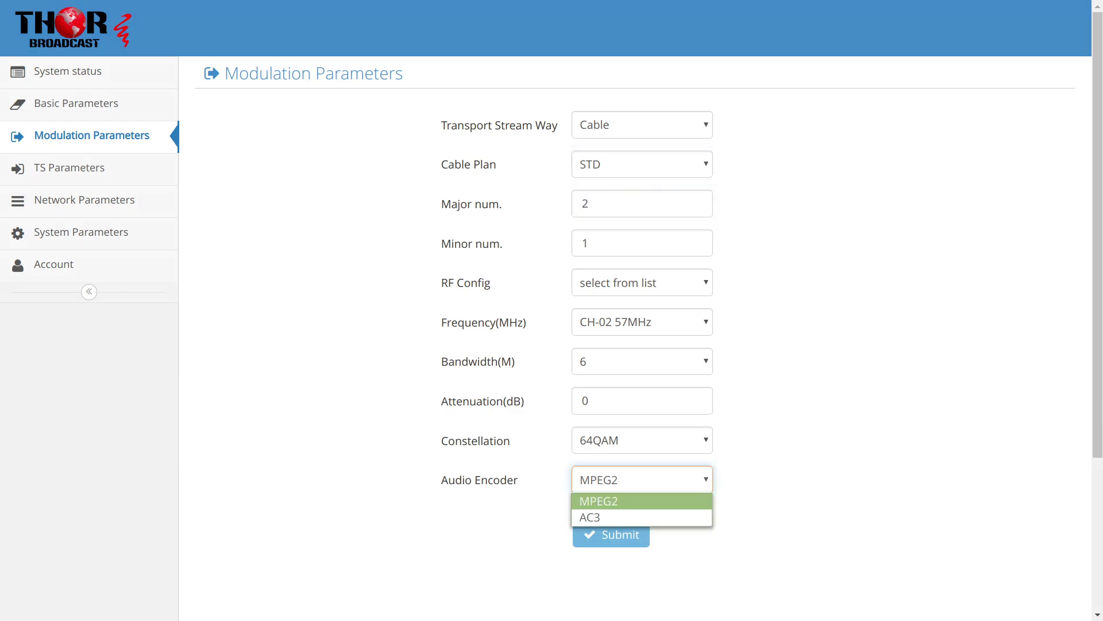
- Set the Transport Stream Way to Air and check the RF Config choices
left_click(654, 134)
left_click(655, 133)
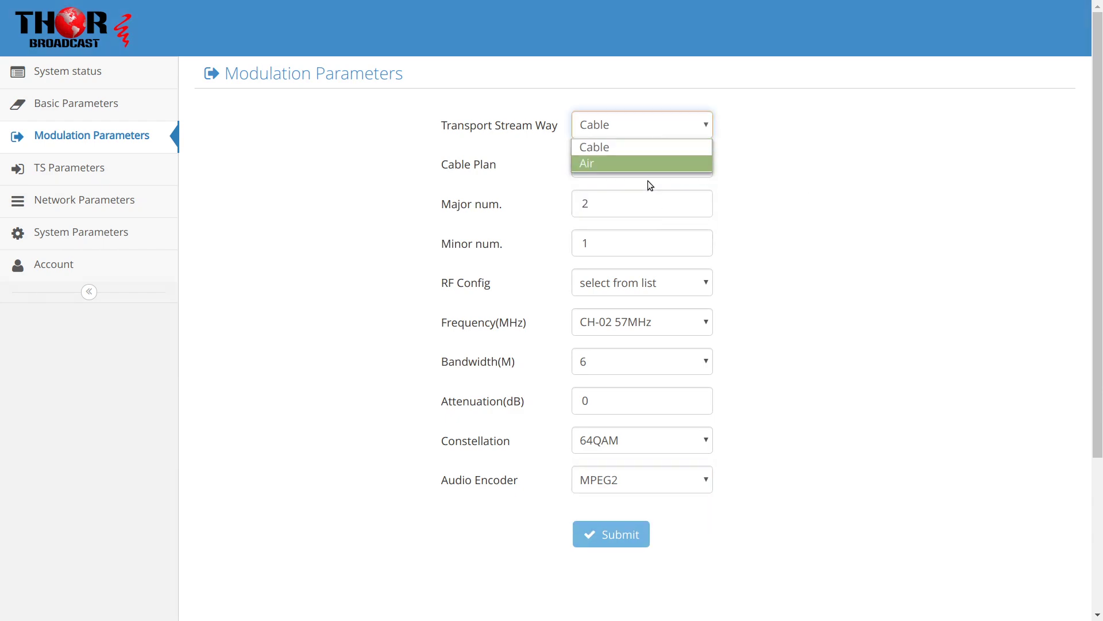
left_click(649, 163)
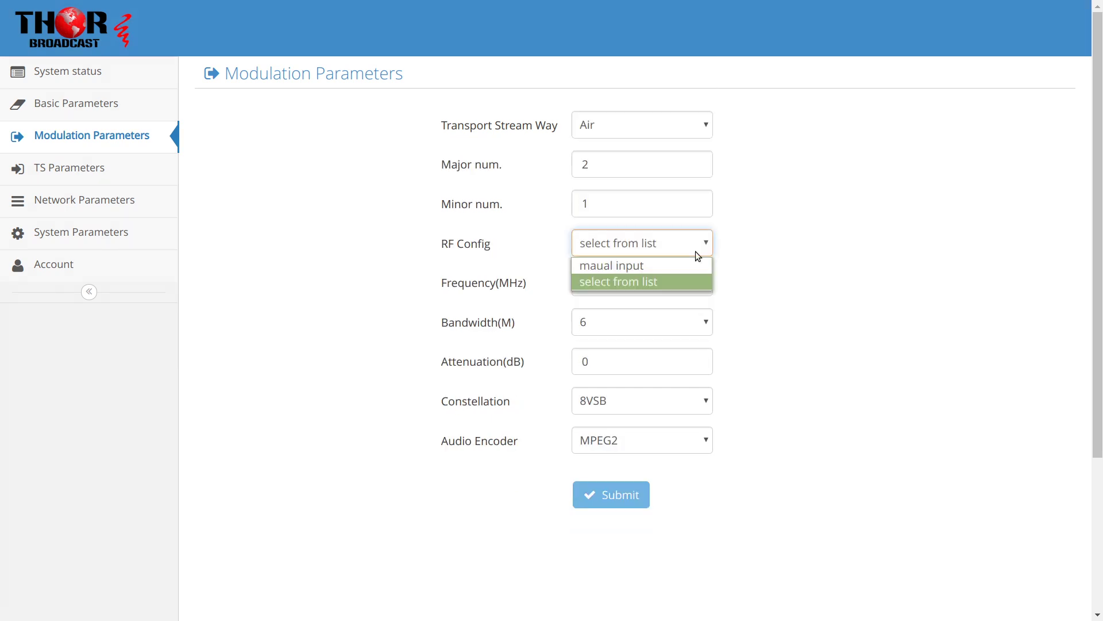
left_click(696, 250)
left_click(696, 251)
- Look through the TS, network and system parameters of the device
left_click(144, 172)
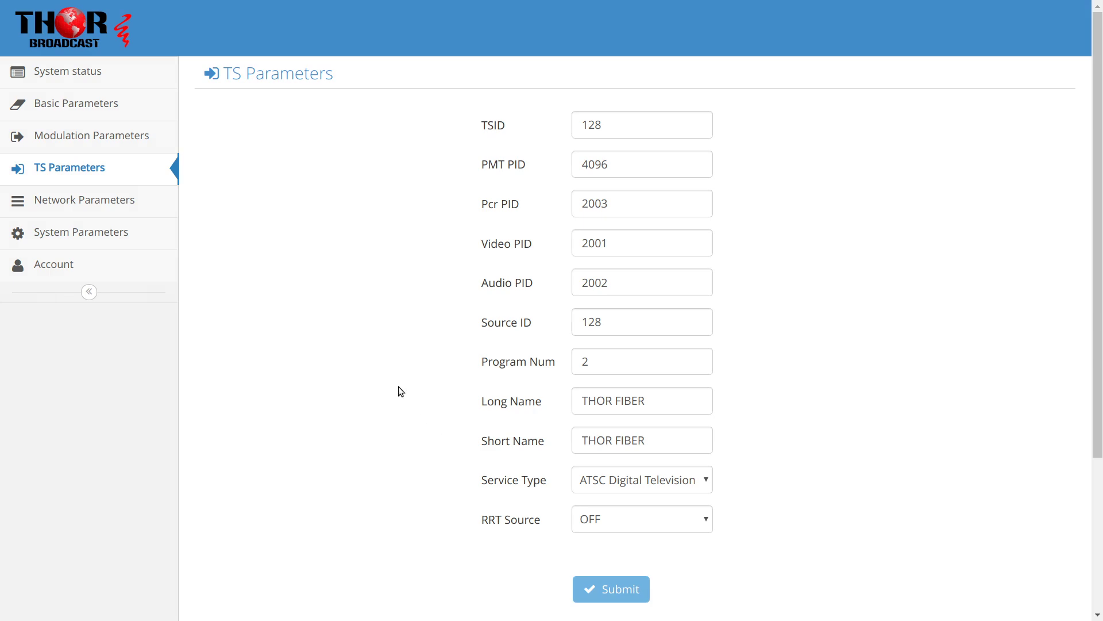
left_click(91, 201)
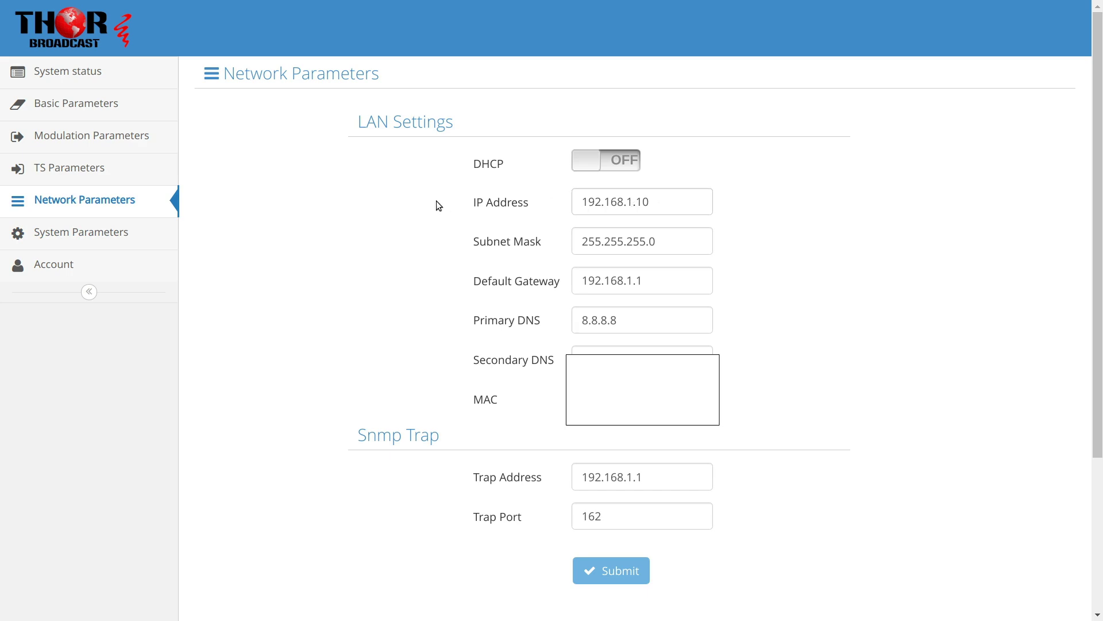
left_click(88, 237)
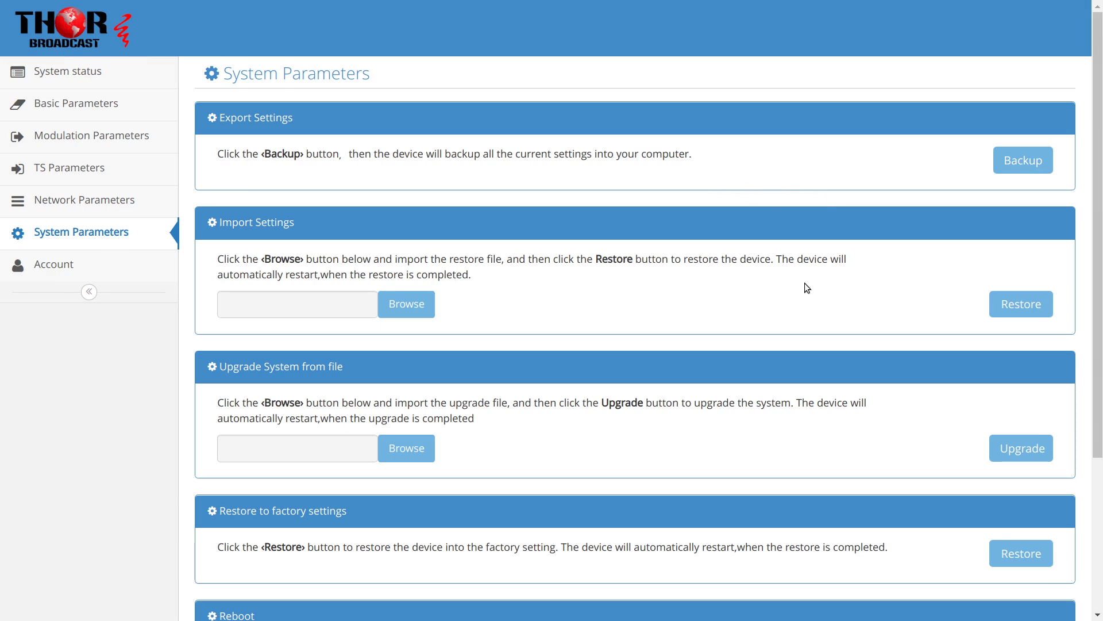
scroll(804, 283, "down", 3)
scroll(803, 286, "up", 3)
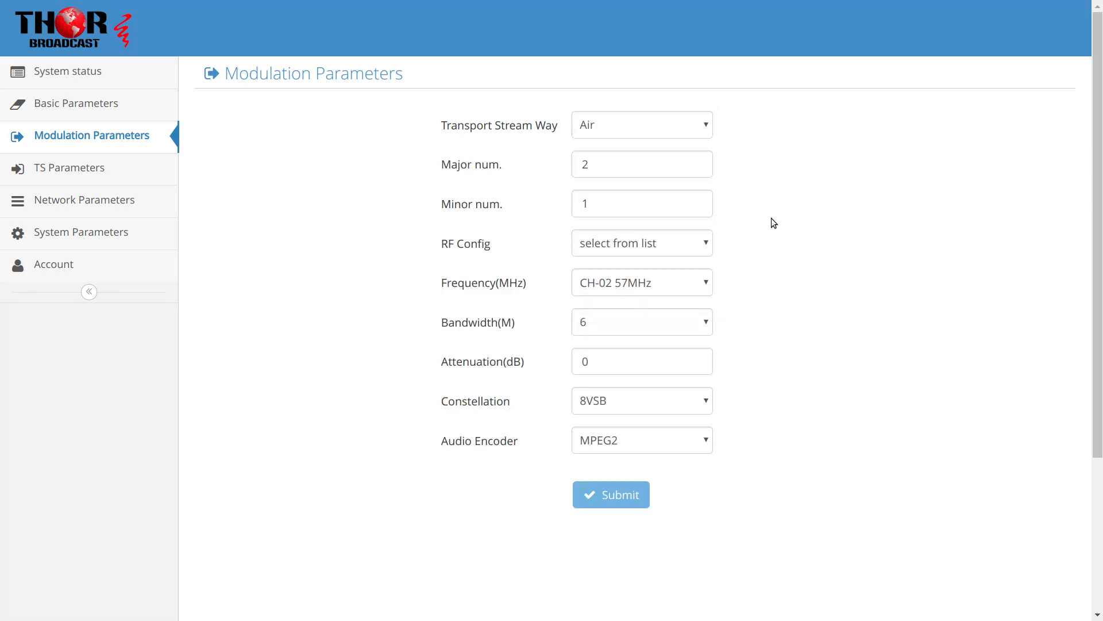
- In the modulation parameters, check the RF Config choices and set the frequency to CH-12 207MHz
left_click(679, 249)
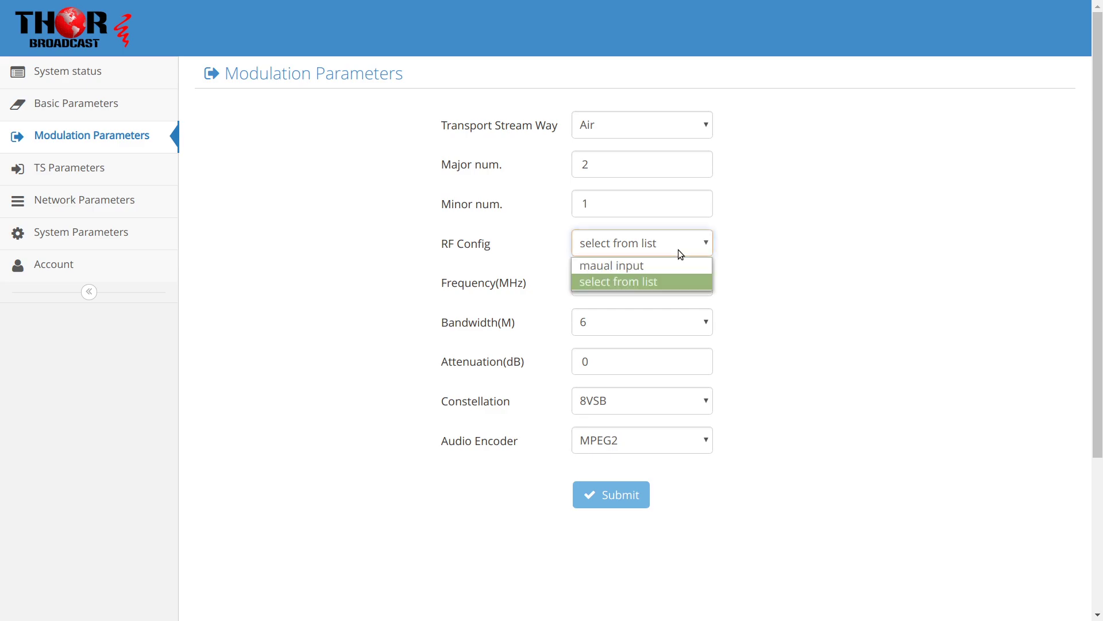
left_click(678, 250)
left_click(689, 278)
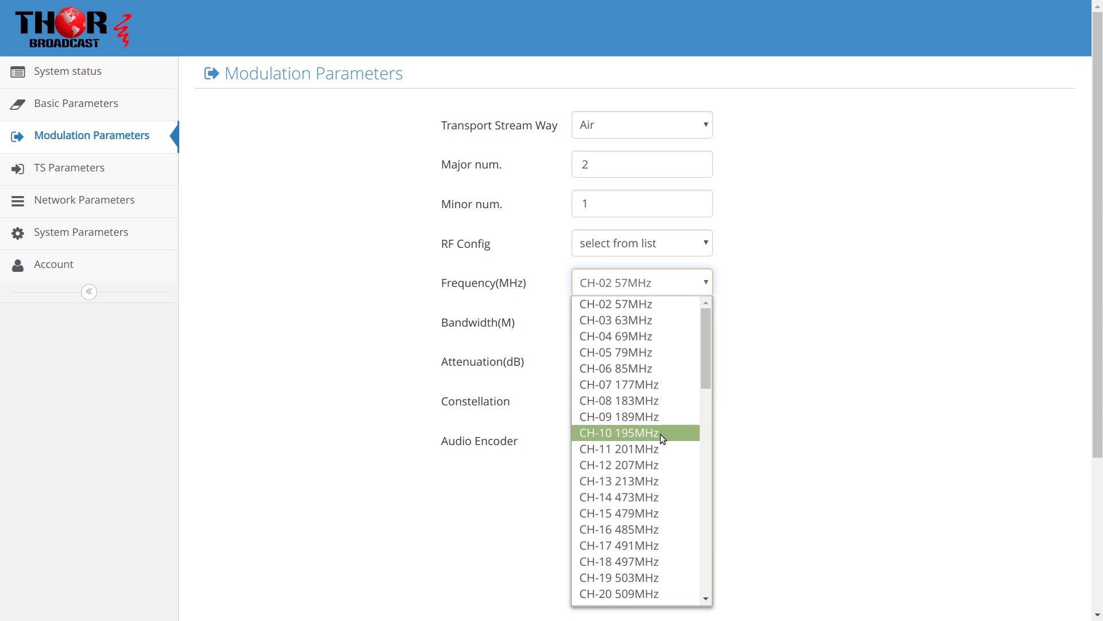
left_click(654, 470)
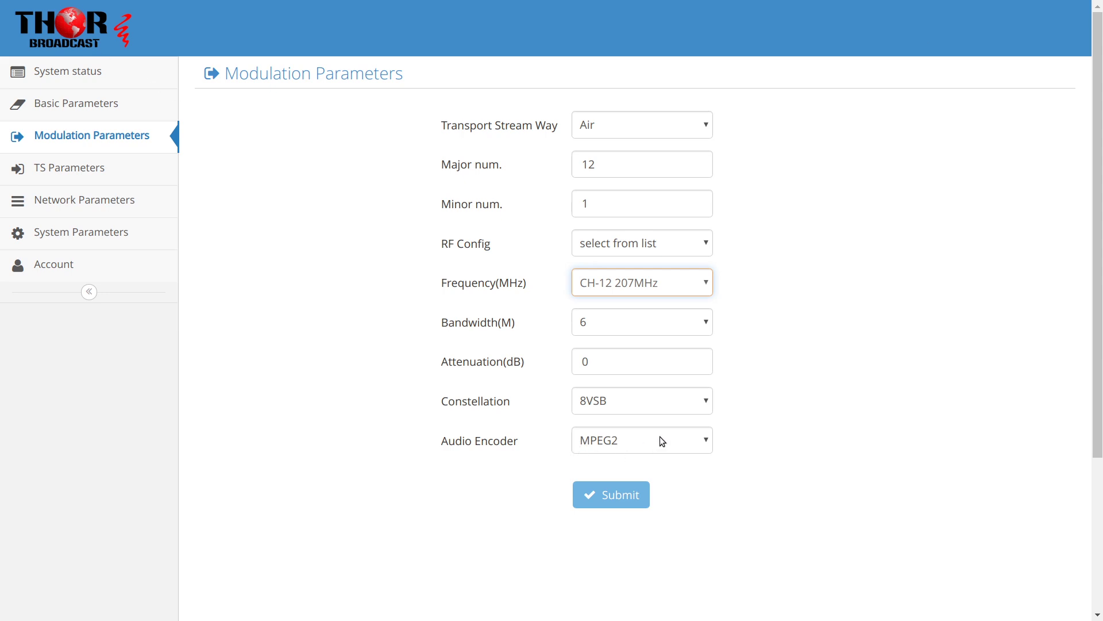
- Check the Audio Encoder options, submit the modulation parameters and dismiss the confirmation message
left_click(698, 437)
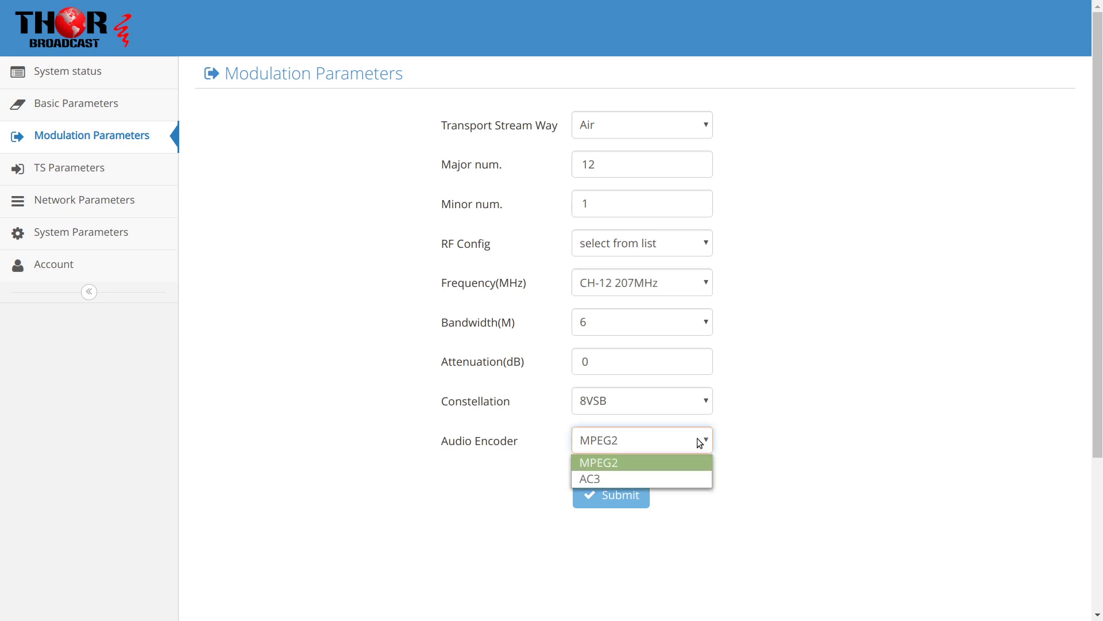
left_click(697, 438)
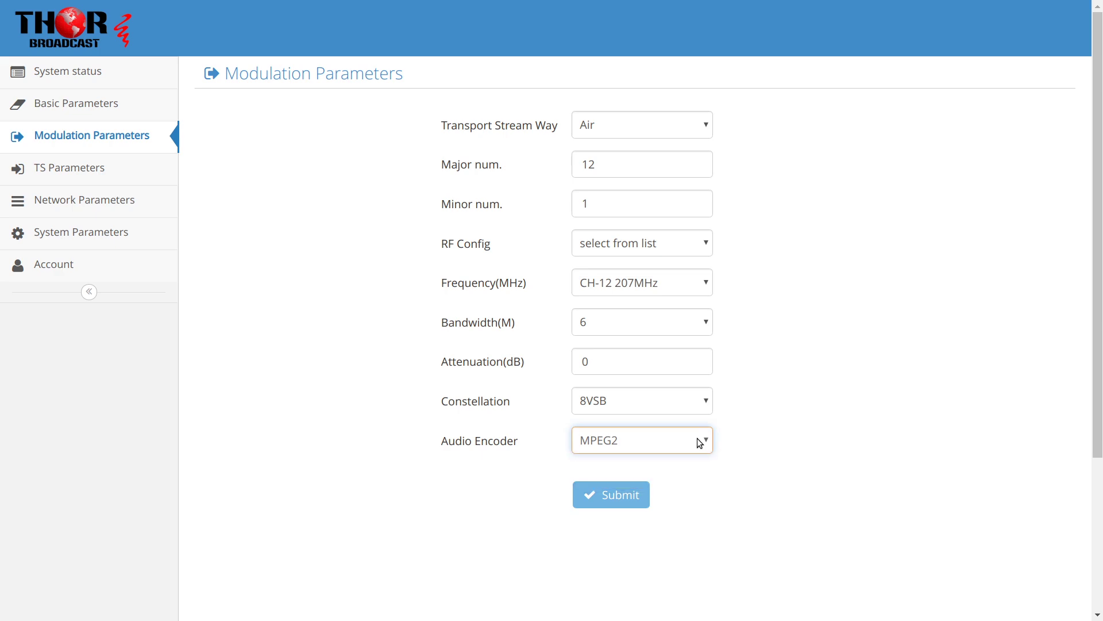
left_click(619, 496)
left_click(613, 502)
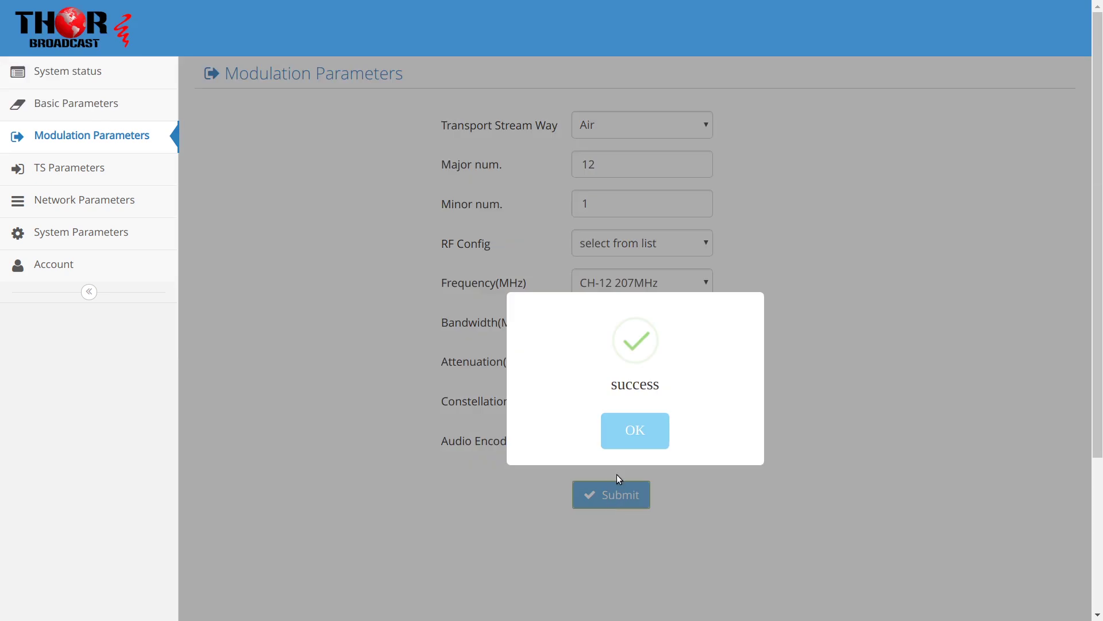
left_click(637, 437)
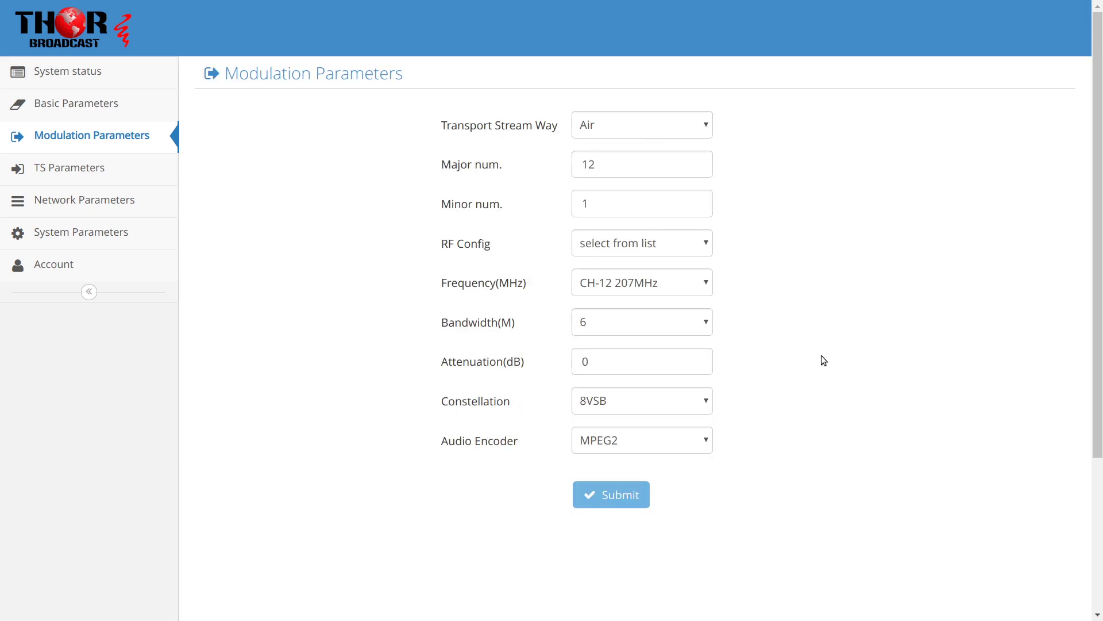